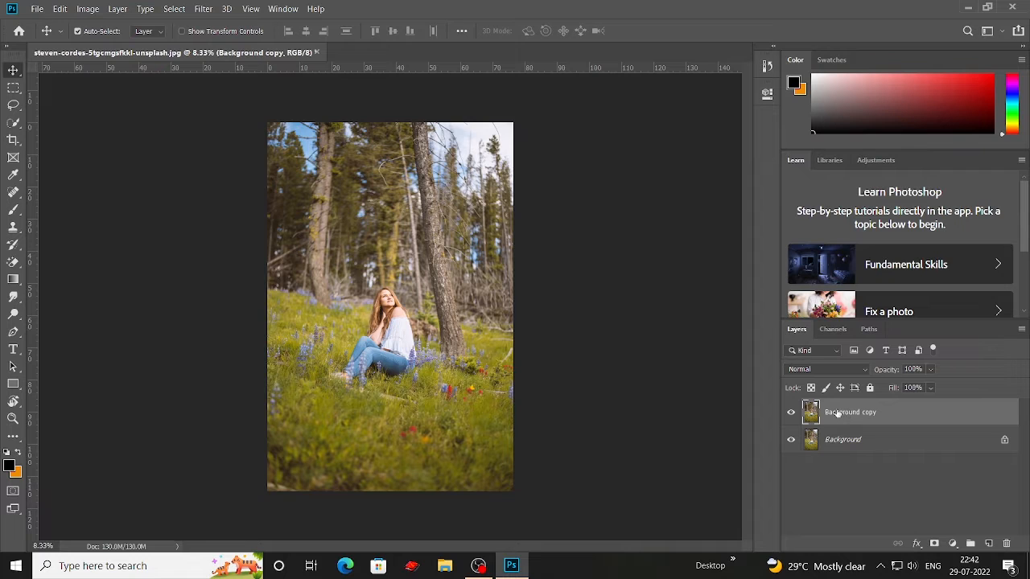
Step: Convert the Background copy layer to a smart object and open the Camera Raw Filter on it
{"action": "right_click", "coordinate": [854, 413]}
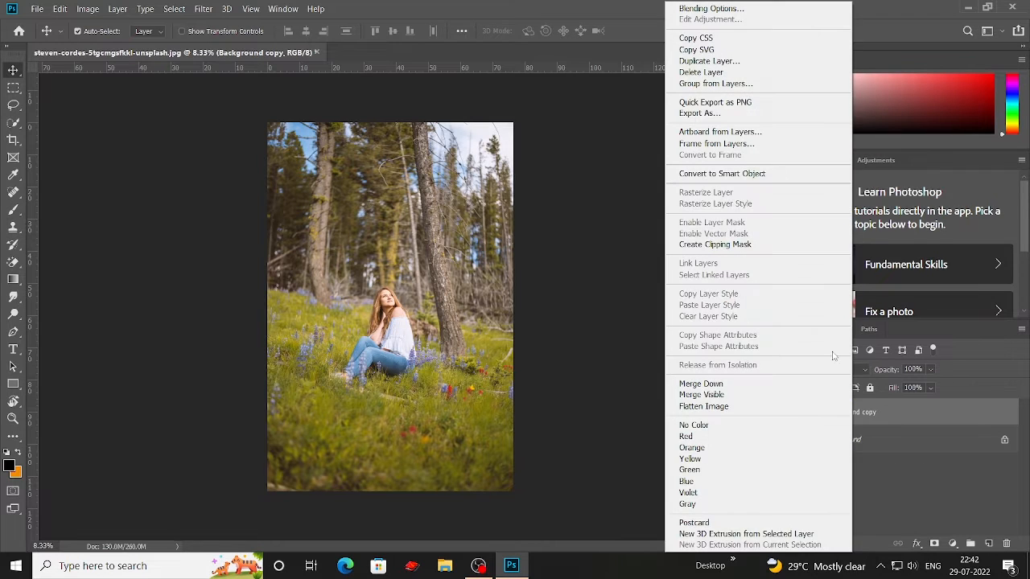
{"action": "left_click", "coordinate": [748, 175]}
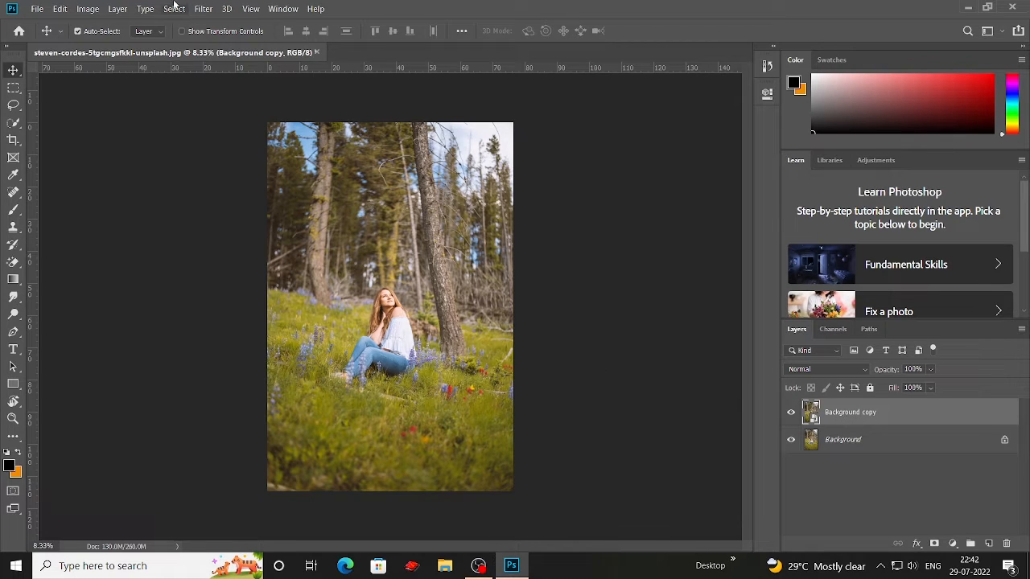
{"action": "left_click", "coordinate": [205, 10]}
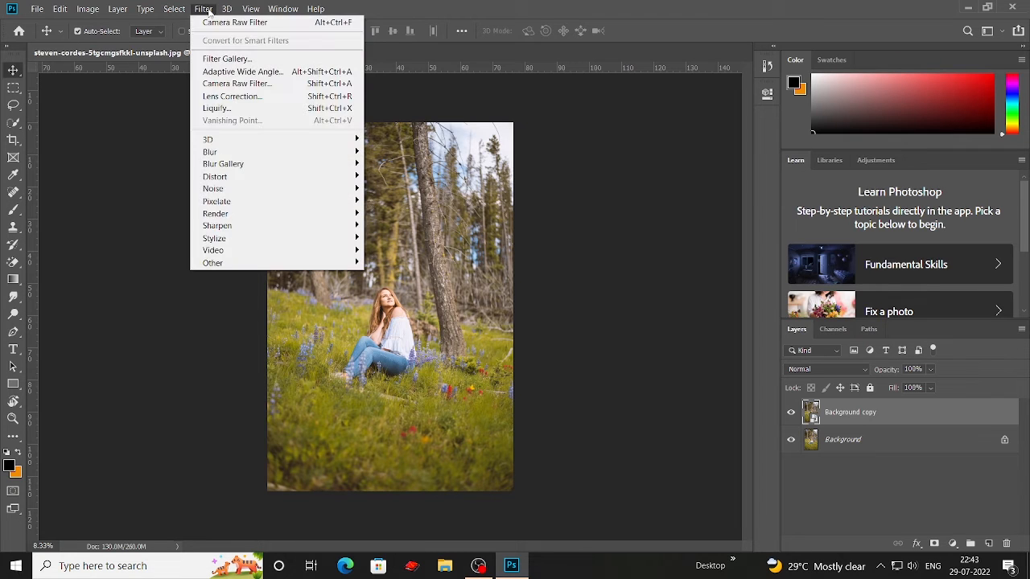
{"action": "left_click", "coordinate": [275, 84]}
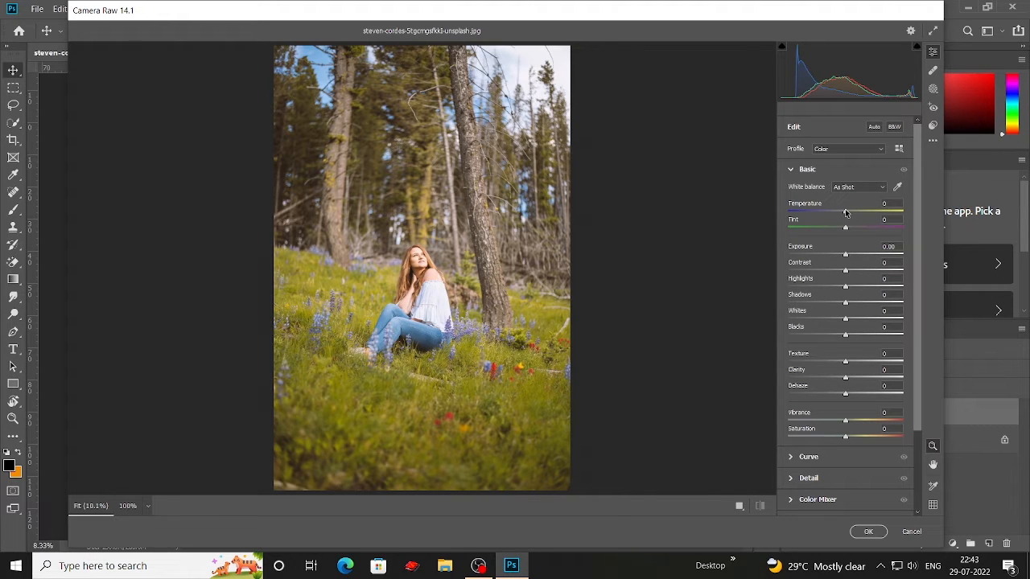
Step: Set Temperature to +5, Tint to +11, Contrast to +28, Shadows to -54, Blacks to -38 and Clarity to +17 in the basic adjustments
{"action": "left_click_drag", "start_coordinate": [846, 212], "coordinate": [848, 213]}
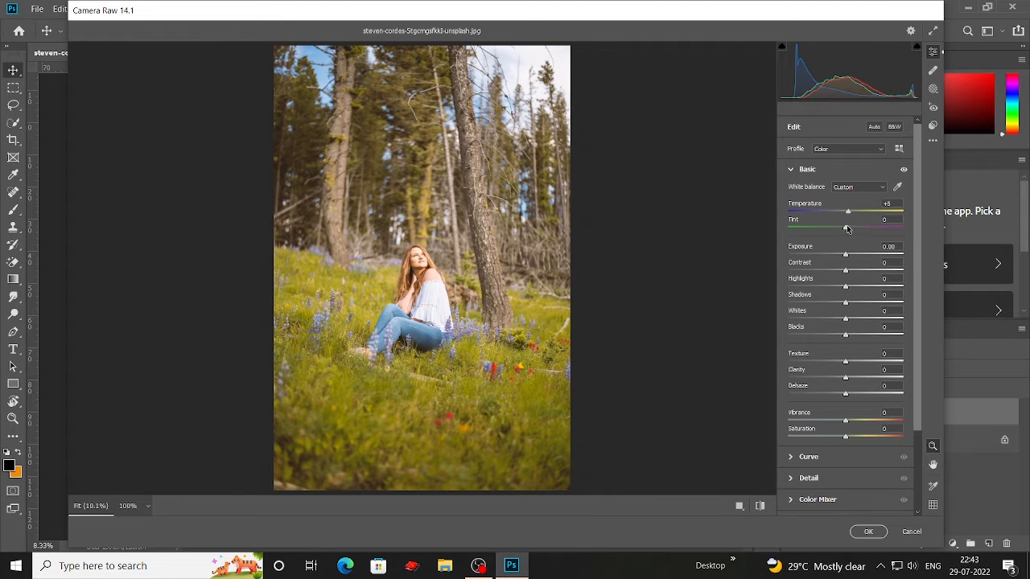
{"action": "left_click_drag", "start_coordinate": [846, 229], "coordinate": [853, 232]}
{"action": "left_click_drag", "start_coordinate": [844, 271], "coordinate": [861, 269]}
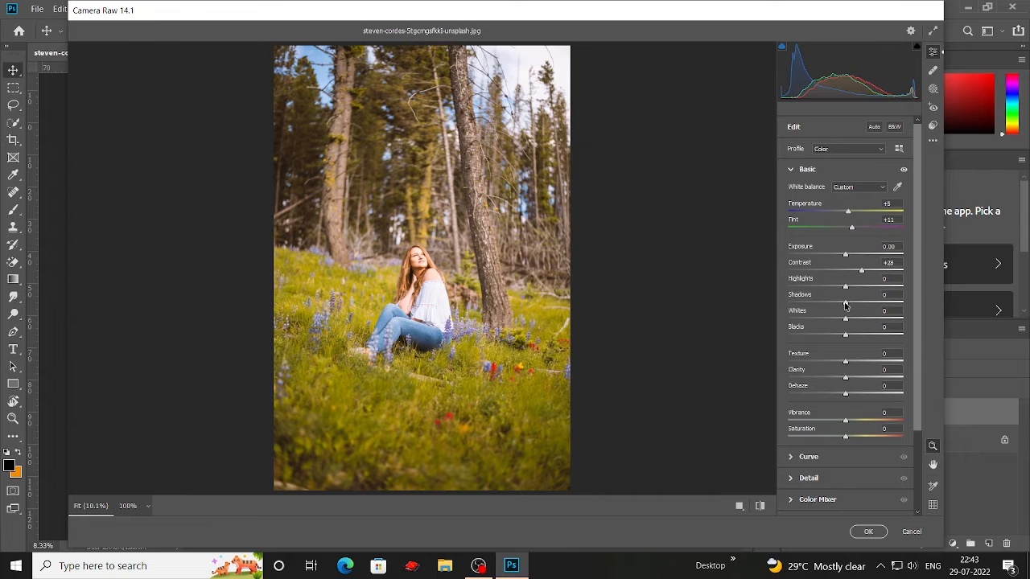
{"action": "left_click_drag", "start_coordinate": [845, 304], "coordinate": [814, 314]}
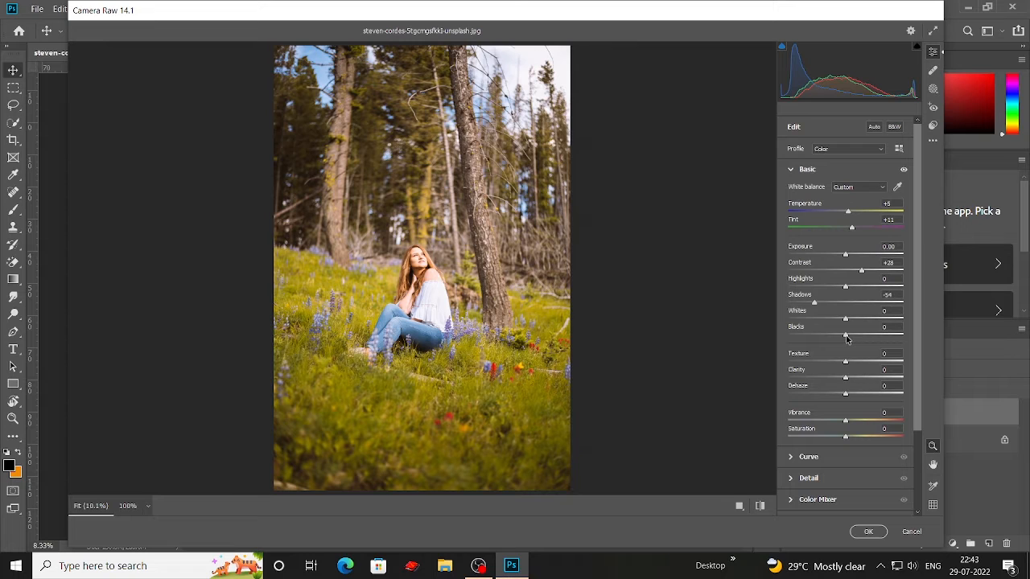
{"action": "left_click_drag", "start_coordinate": [845, 338], "coordinate": [824, 349]}
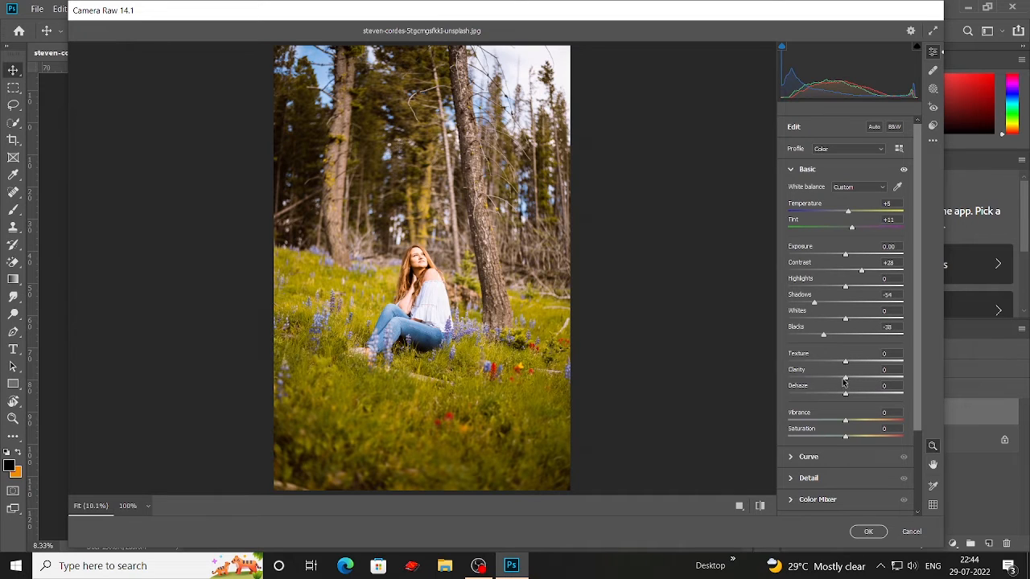
{"action": "left_click_drag", "start_coordinate": [846, 383], "coordinate": [857, 382]}
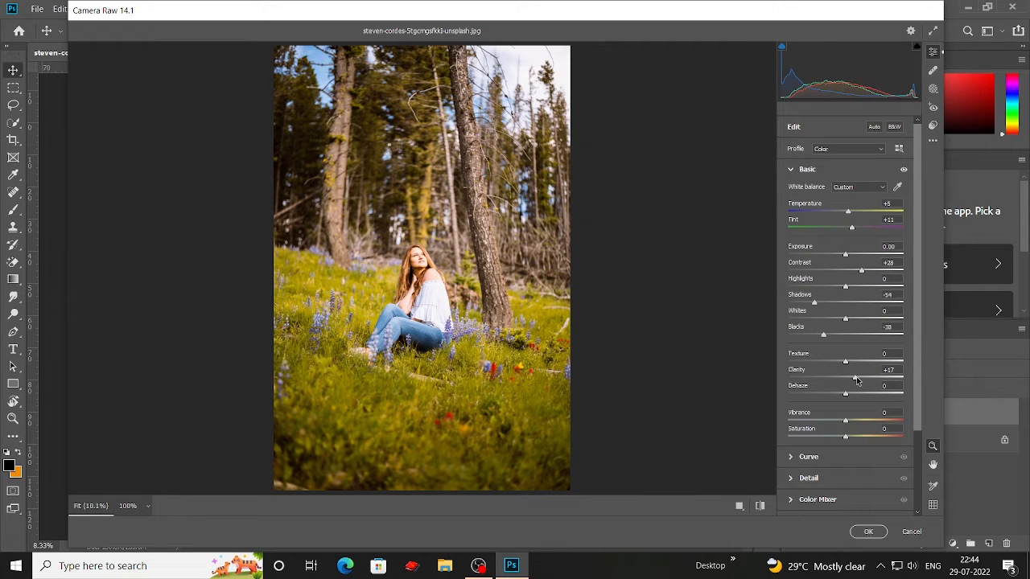
Step: Darken the lower tones with a curve point at input 65, output 44, and increase the photo's sharpening
{"action": "left_click", "coordinate": [790, 457]}
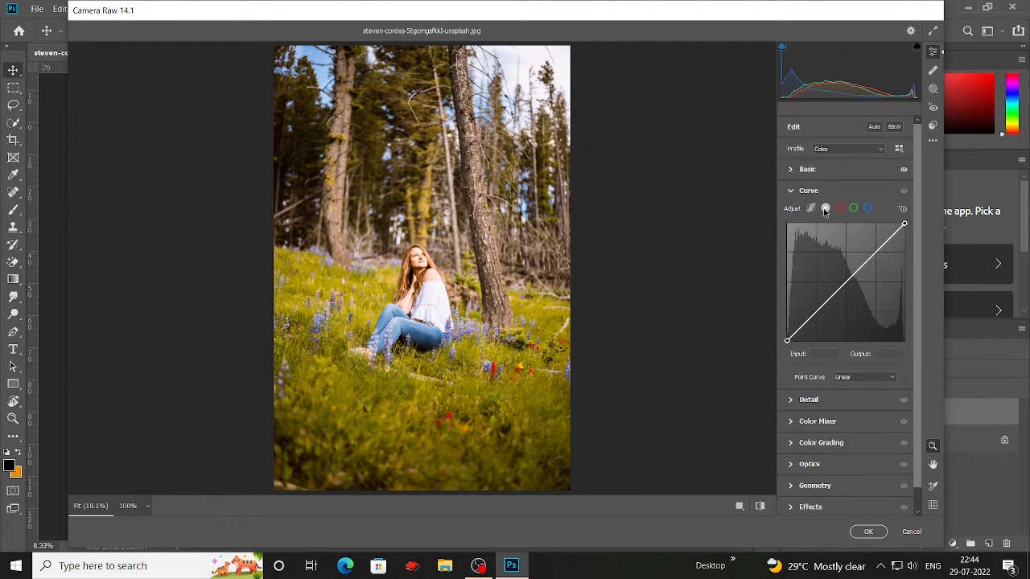
{"action": "left_click", "coordinate": [818, 310]}
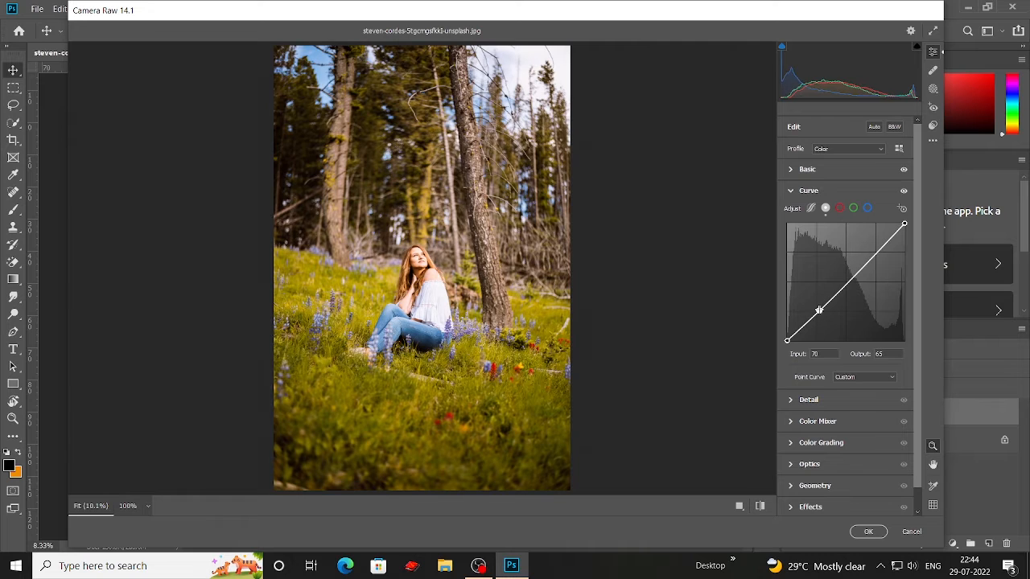
{"action": "left_click_drag", "start_coordinate": [818, 310], "coordinate": [817, 321]}
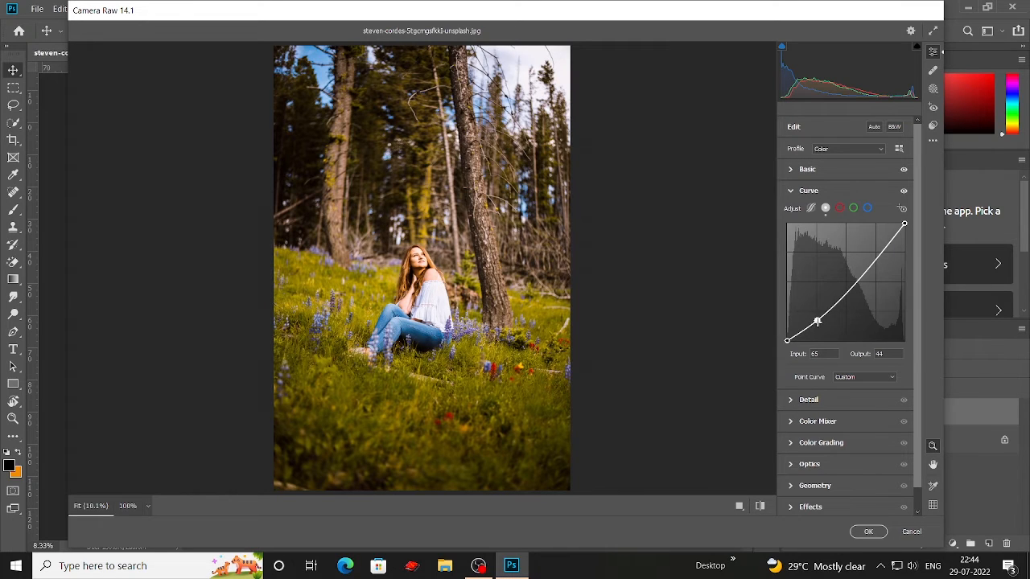
{"action": "left_click", "coordinate": [790, 400]}
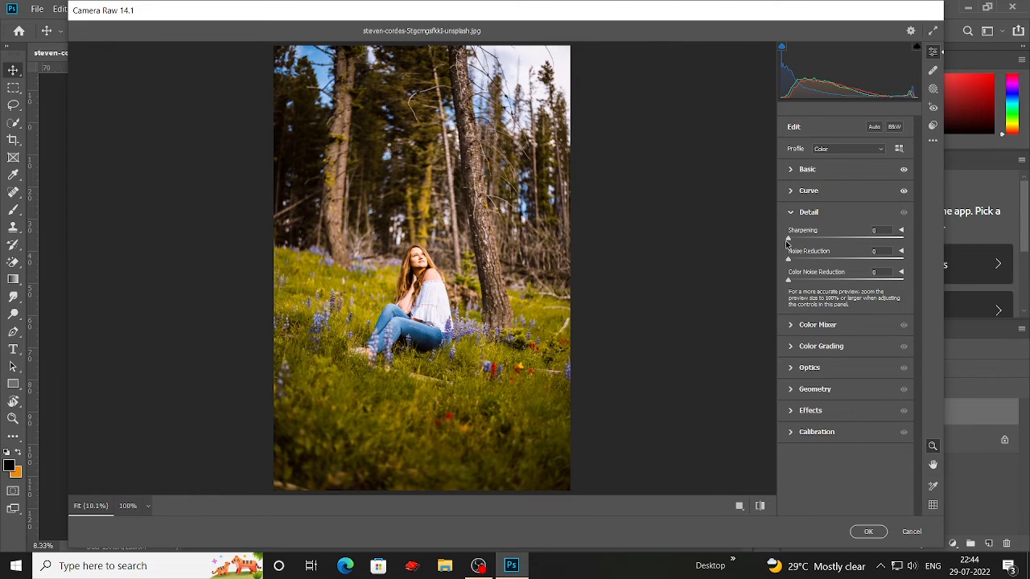
{"action": "left_click_drag", "start_coordinate": [787, 240], "coordinate": [814, 239]}
Step: In the color mixer, set the saturation of Reds to +50 and of Yellows, Greens, Aquas, Blues, Purples and Magentas to -100
{"action": "left_click", "coordinate": [791, 327]}
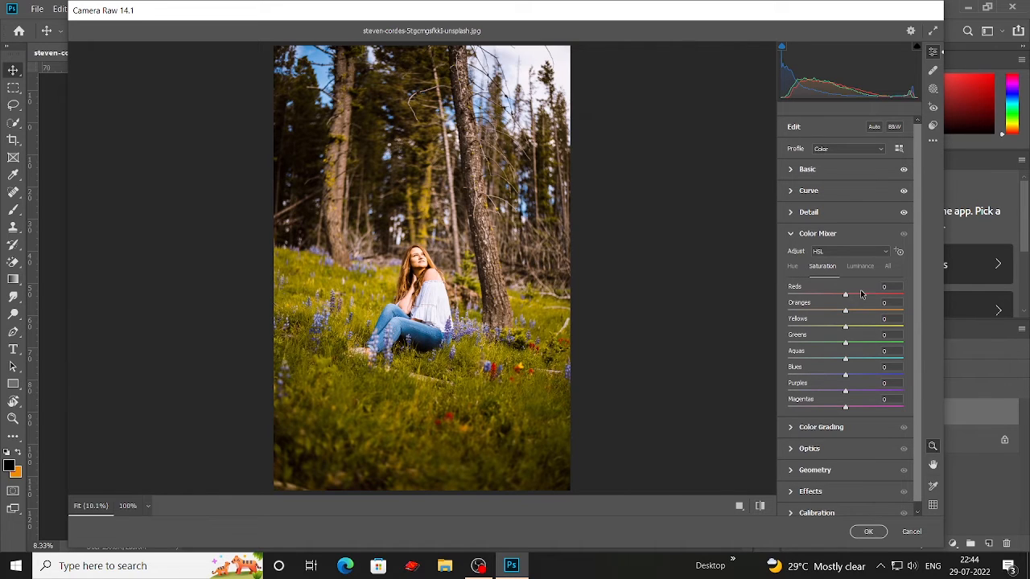
{"action": "left_click_drag", "start_coordinate": [844, 296], "coordinate": [874, 300]}
{"action": "left_click_drag", "start_coordinate": [844, 328], "coordinate": [761, 343]}
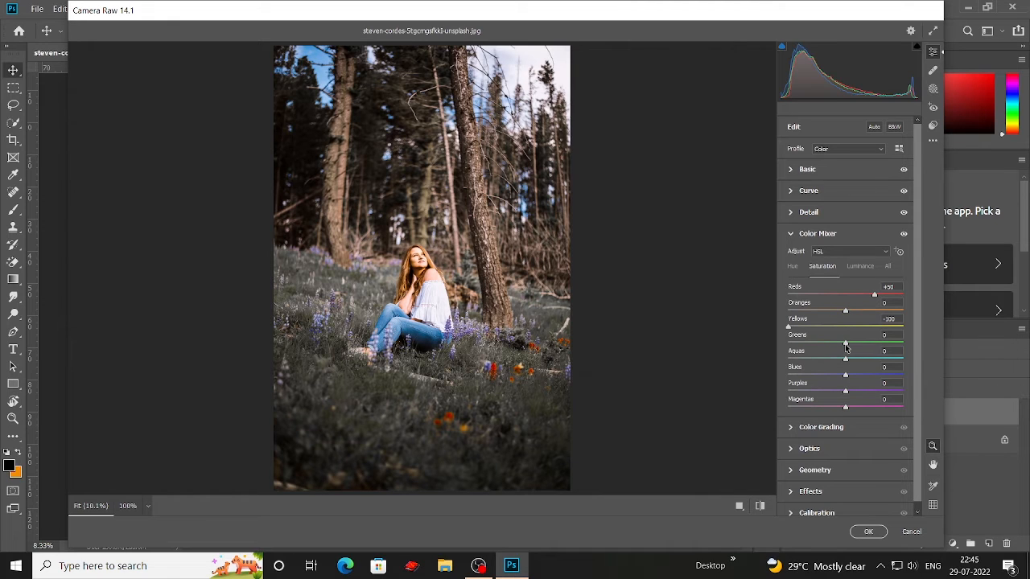
{"action": "left_click_drag", "start_coordinate": [845, 346], "coordinate": [758, 349]}
{"action": "left_click_drag", "start_coordinate": [846, 361], "coordinate": [764, 363]}
{"action": "left_click_drag", "start_coordinate": [847, 376], "coordinate": [735, 386]}
{"action": "left_click_drag", "start_coordinate": [844, 392], "coordinate": [784, 399]}
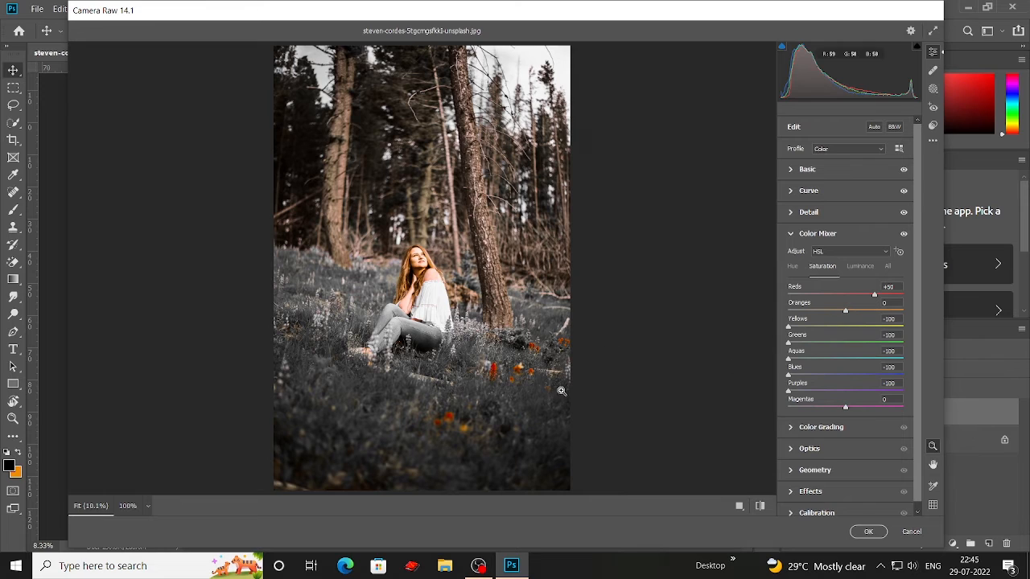
{"action": "left_click_drag", "start_coordinate": [844, 407], "coordinate": [820, 410]}
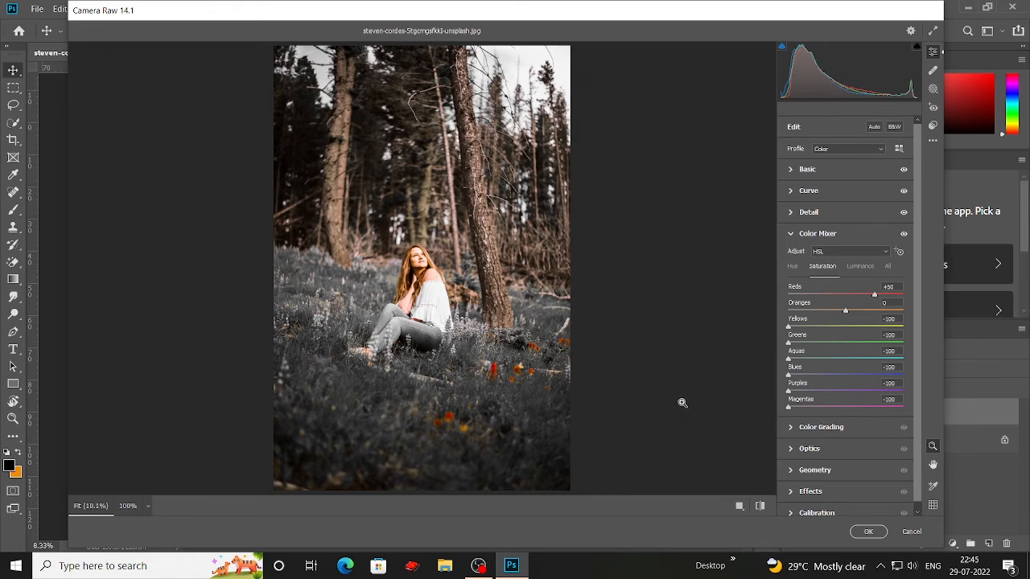
Step: Set the hue of Reds to +50 and Yellows to -100 in the color mixer, and compare the edit with the original
{"action": "left_click", "coordinate": [792, 268]}
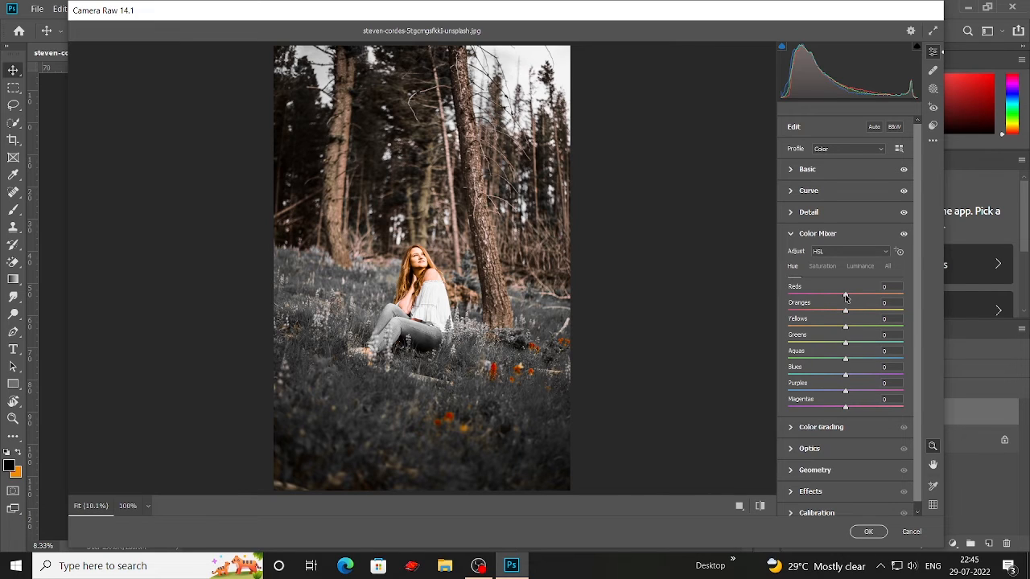
{"action": "left_click_drag", "start_coordinate": [844, 296], "coordinate": [875, 296]}
{"action": "left_click_drag", "start_coordinate": [846, 327], "coordinate": [777, 333]}
{"action": "scroll", "coordinate": [823, 445], "scroll_direction": "down", "scroll_amount": 1}
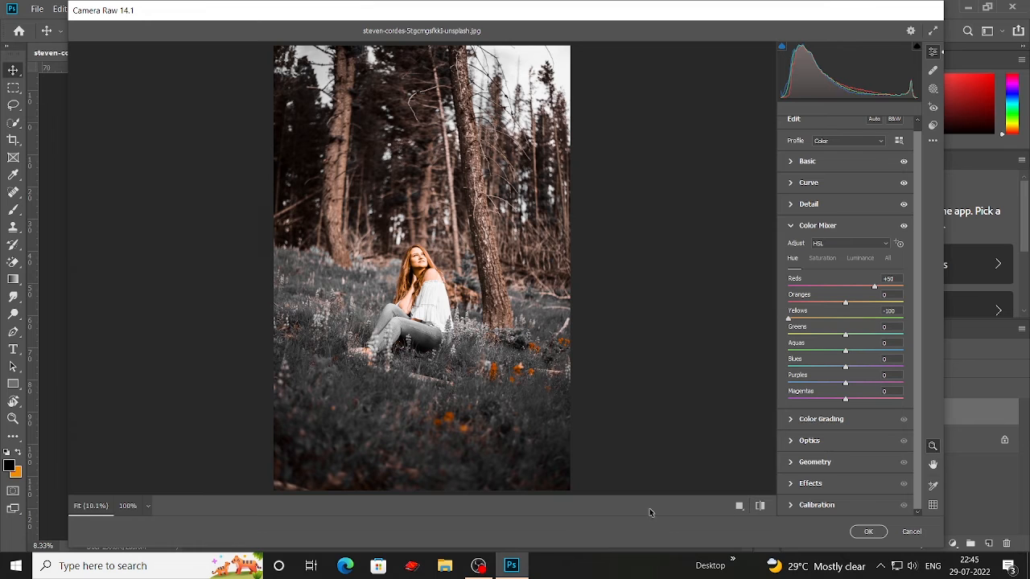
{"action": "left_click", "coordinate": [762, 507]}
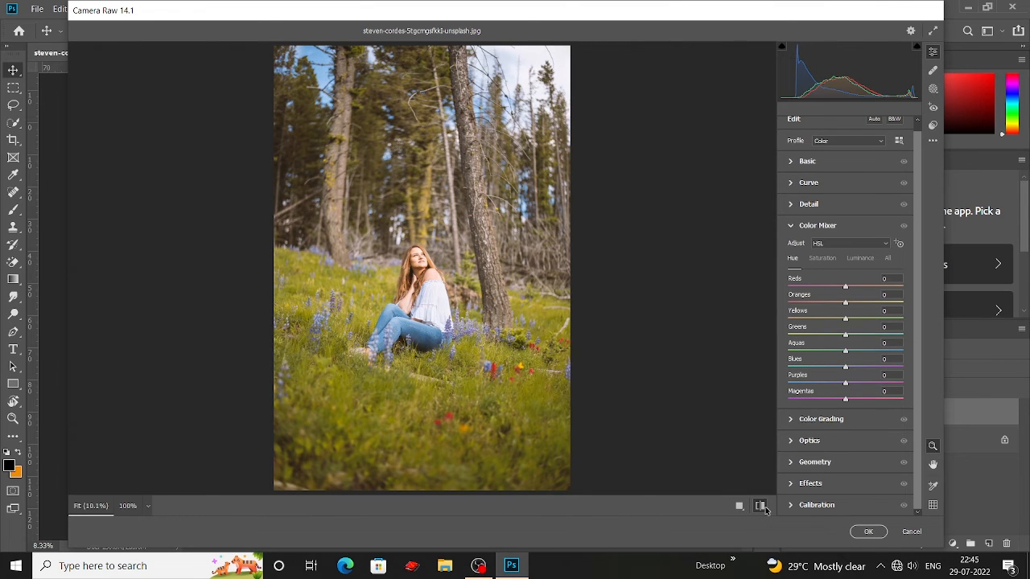
{"action": "left_click", "coordinate": [762, 507]}
{"action": "left_click", "coordinate": [762, 507]}
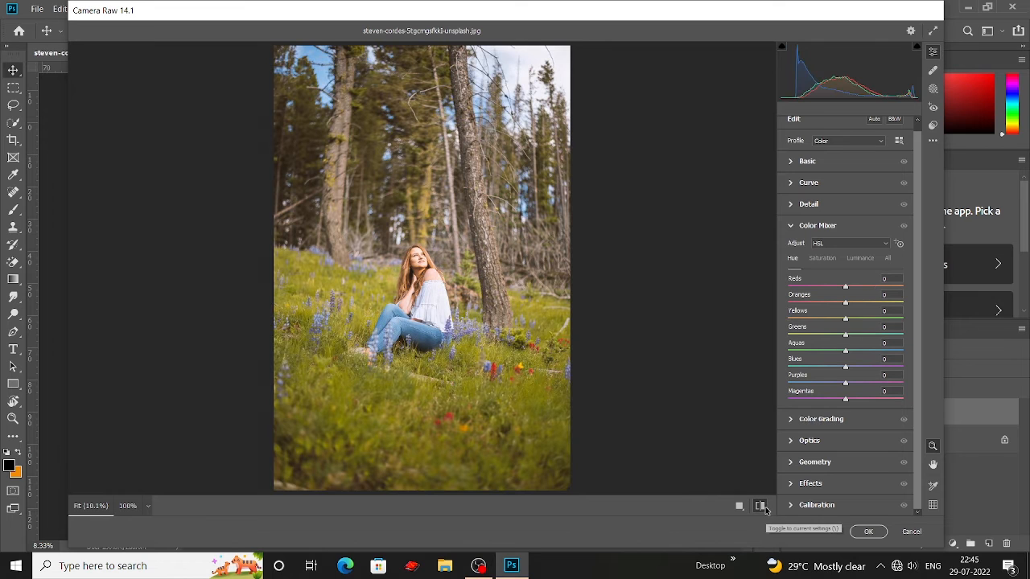
{"action": "left_click", "coordinate": [762, 507]}
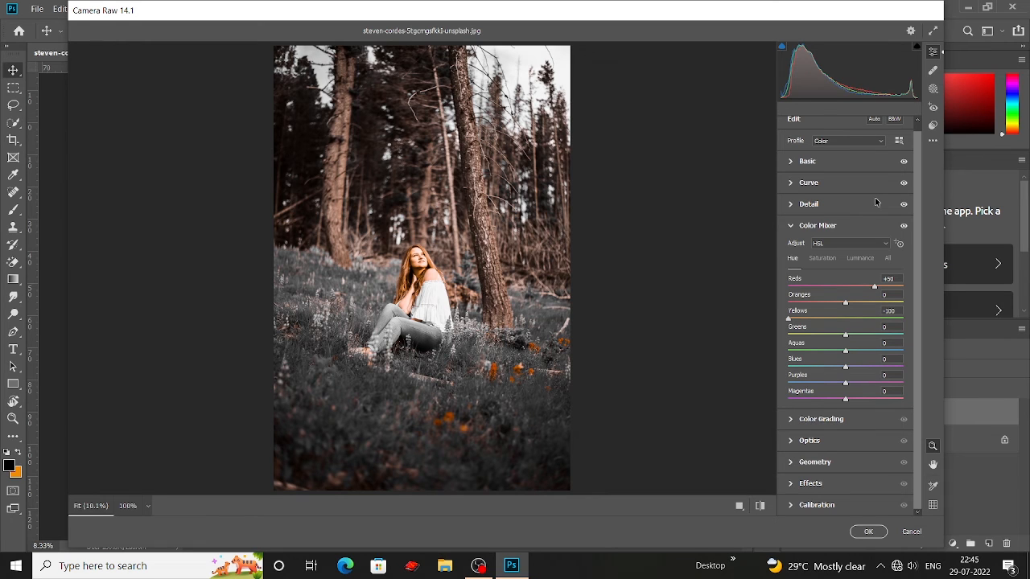
Step: Save the current adjustments as a new preset in the User Presets group and apply the Camera Raw filter
{"action": "left_click", "coordinate": [931, 126]}
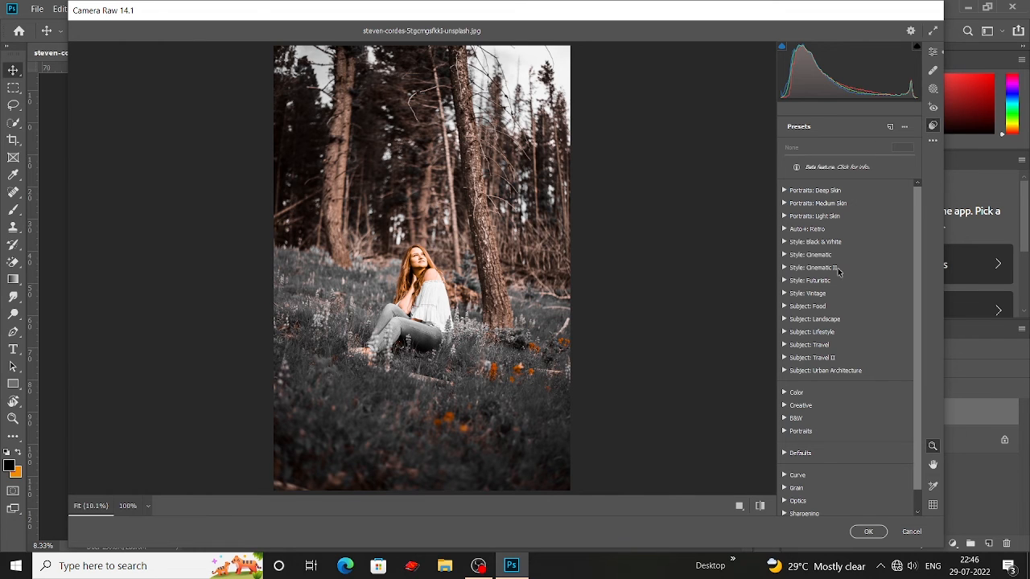
{"action": "left_click", "coordinate": [889, 127]}
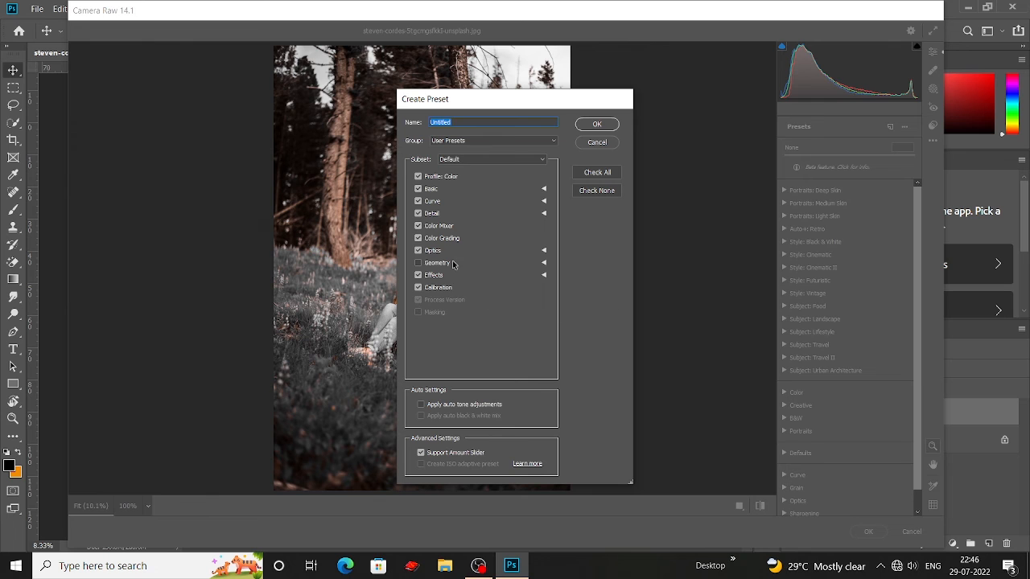
{"action": "left_click", "coordinate": [603, 127]}
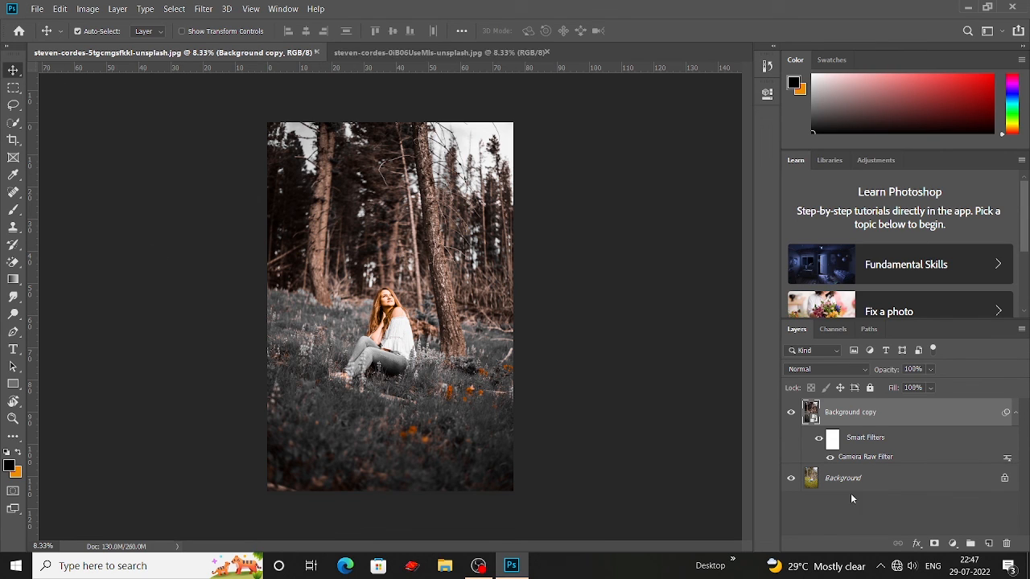
Step: Hide the Background copy layer to view the original photo for comparison
{"action": "left_click", "coordinate": [790, 412]}
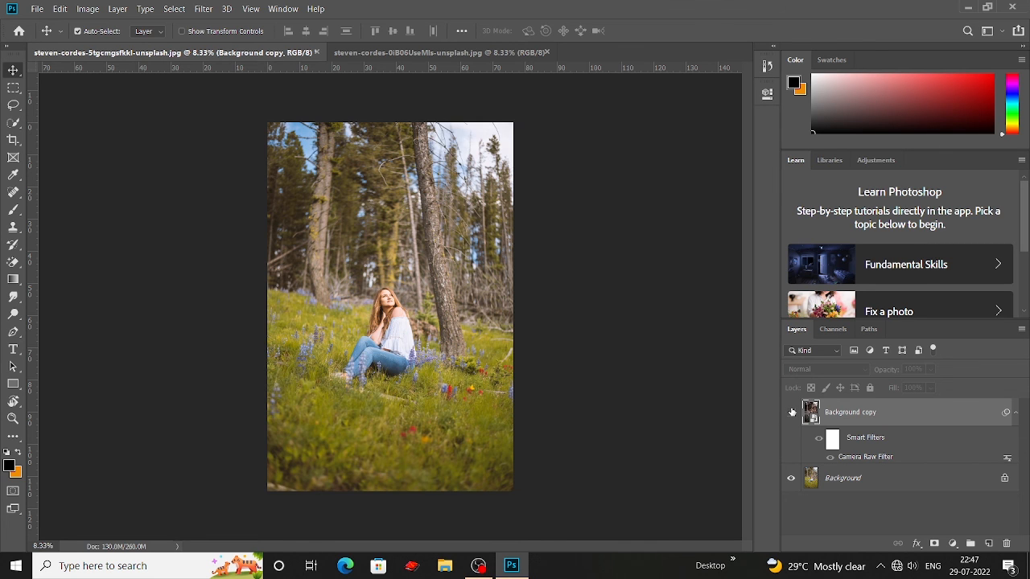